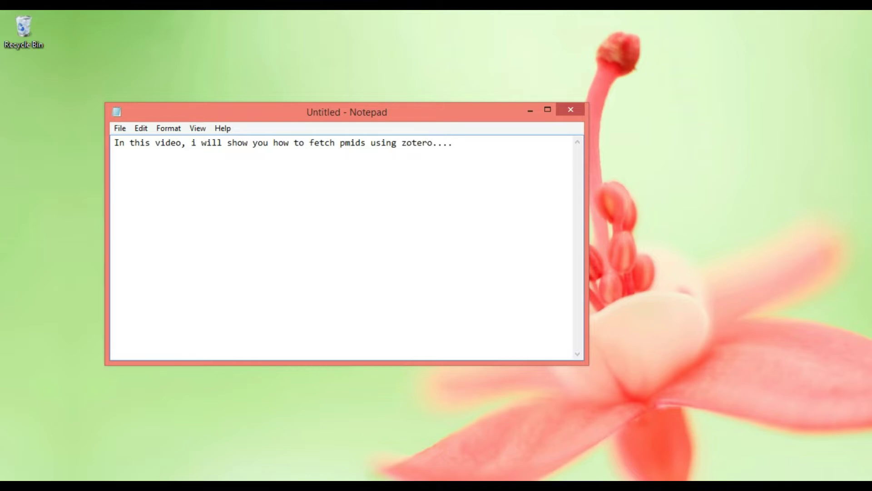
# Step: Close the untitled Notepad note without saving its changes
pyautogui.click(573, 110)
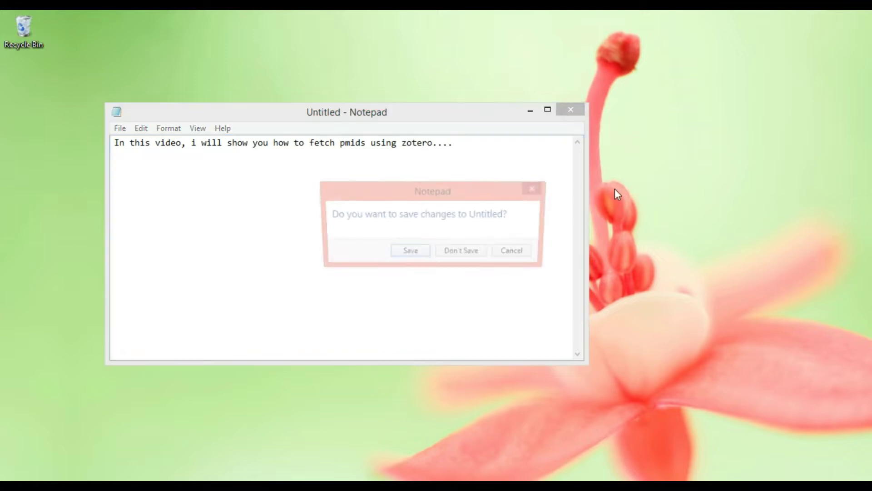
pyautogui.click(473, 258)
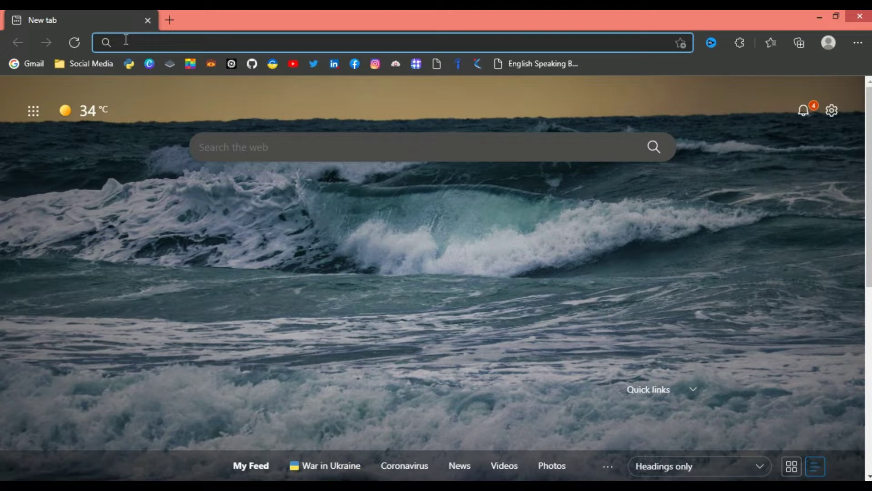
# Step: Search the web for "zotero addons" and open the plugins page of the Zotero Documentation
pyautogui.write('zz')
pyautogui.press('BackSpace')
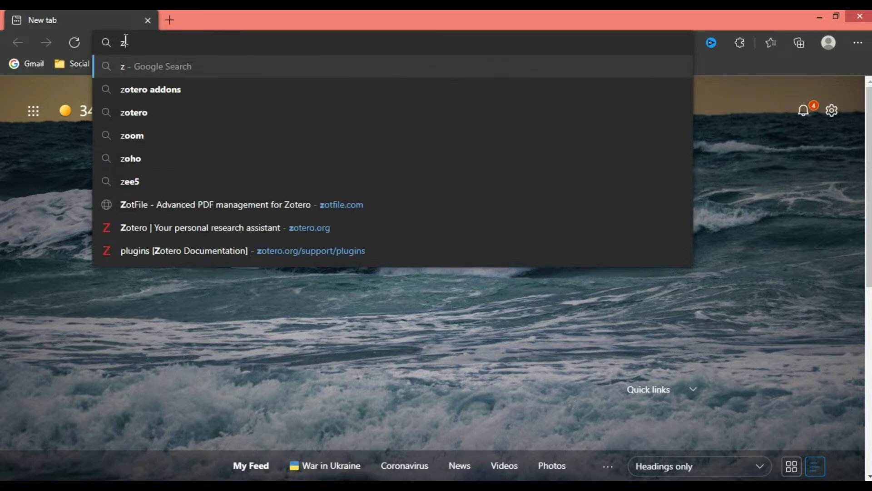
pyautogui.write('otero')
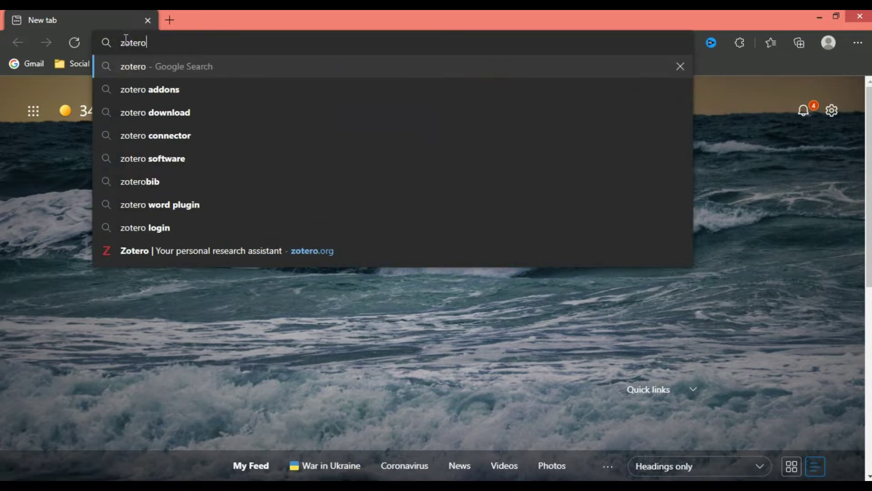
pyautogui.write(' add')
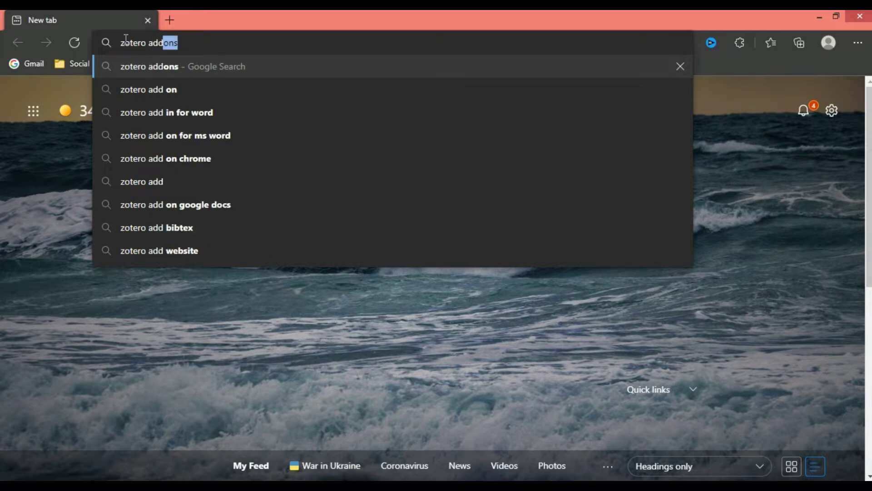
pyautogui.press('Return')
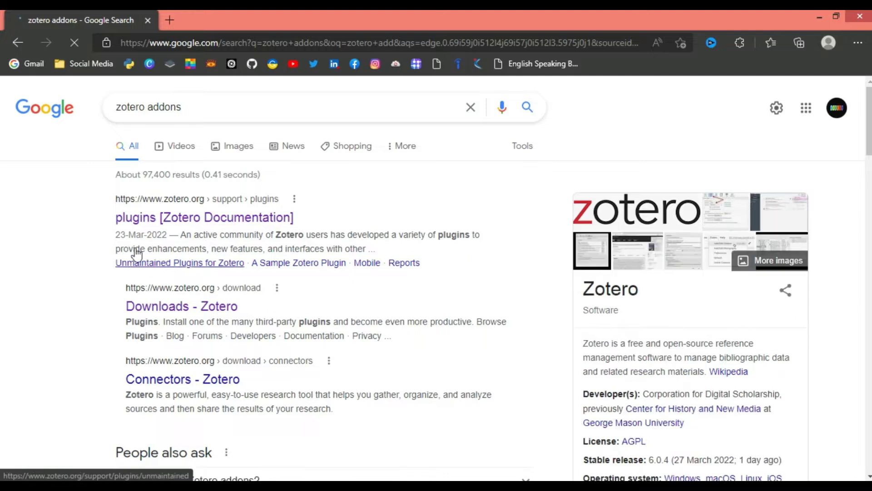
pyautogui.click(143, 222)
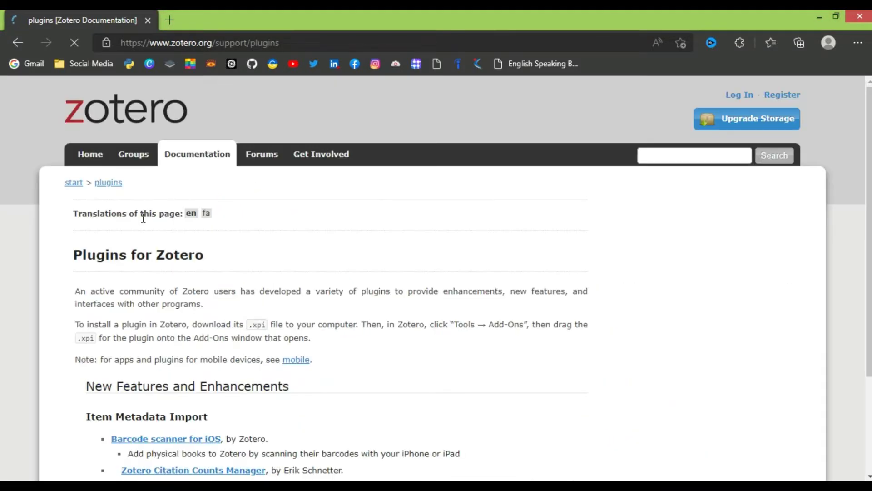
# Step: Look through the list of Zotero plugins for one that fetches PMIDs
pyautogui.scroll(-8, 456, 325)
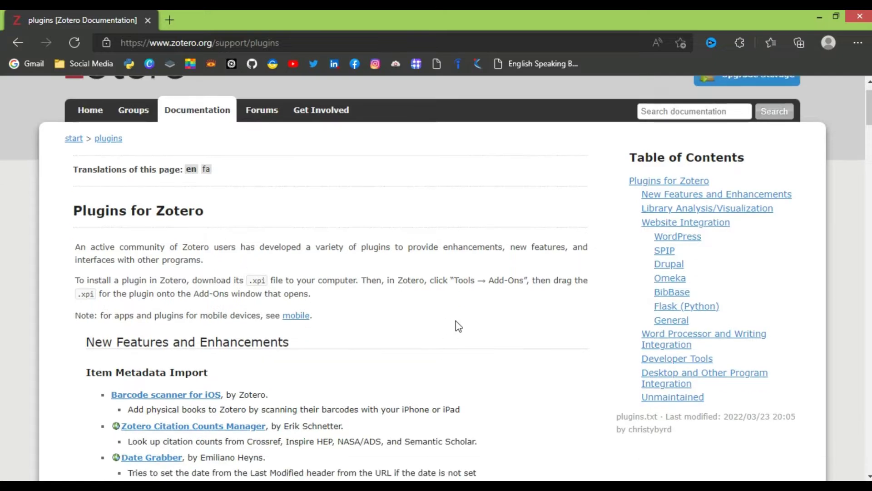
pyautogui.scroll(-6, 457, 325)
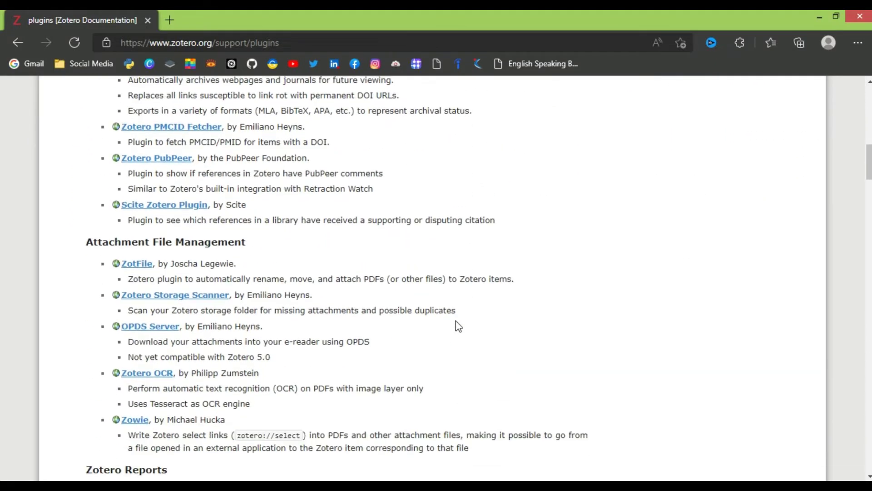
pyautogui.scroll(2, 456, 326)
pyautogui.scroll(3, 456, 326)
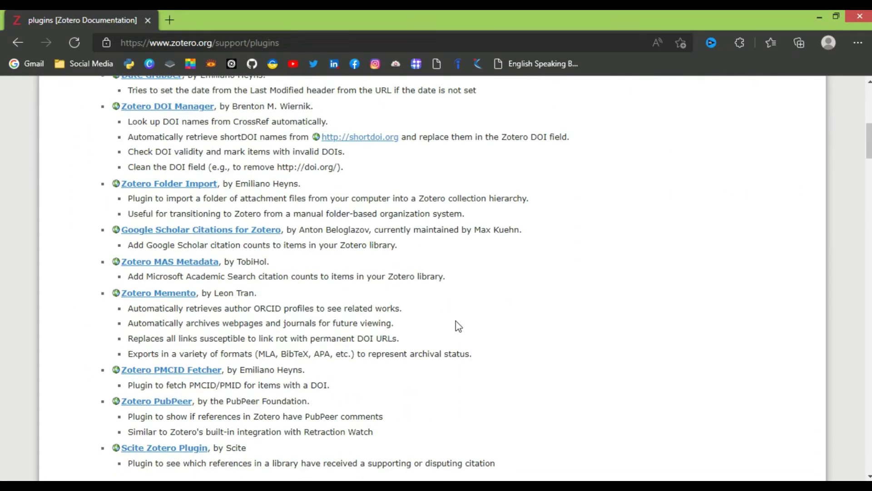
pyautogui.scroll(3, 459, 325)
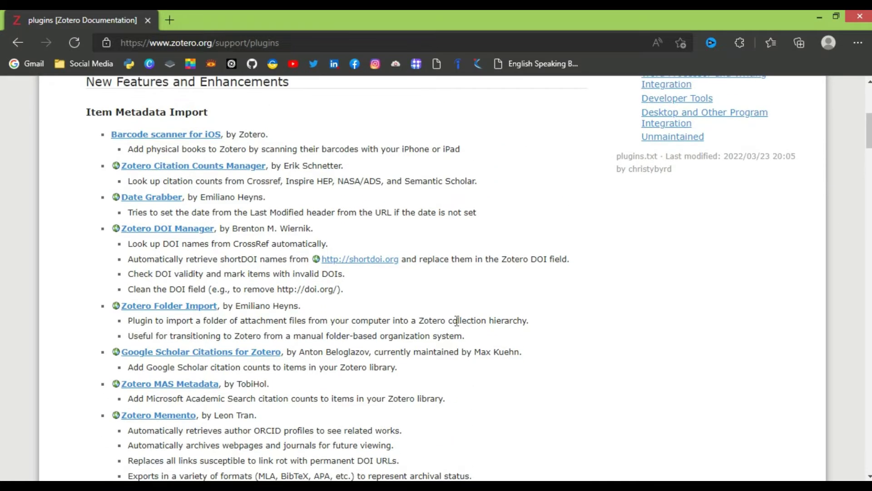
pyautogui.scroll(-6, 454, 319)
pyautogui.scroll(-9, 457, 325)
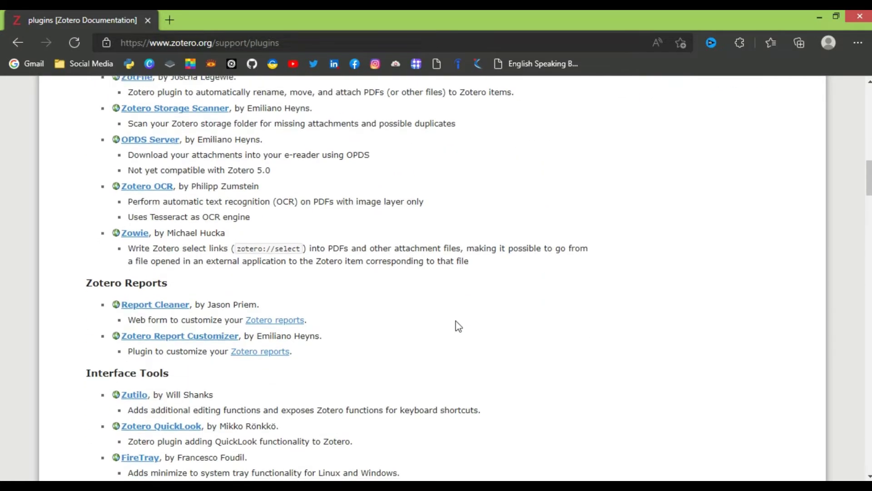
pyautogui.scroll(-3, 459, 326)
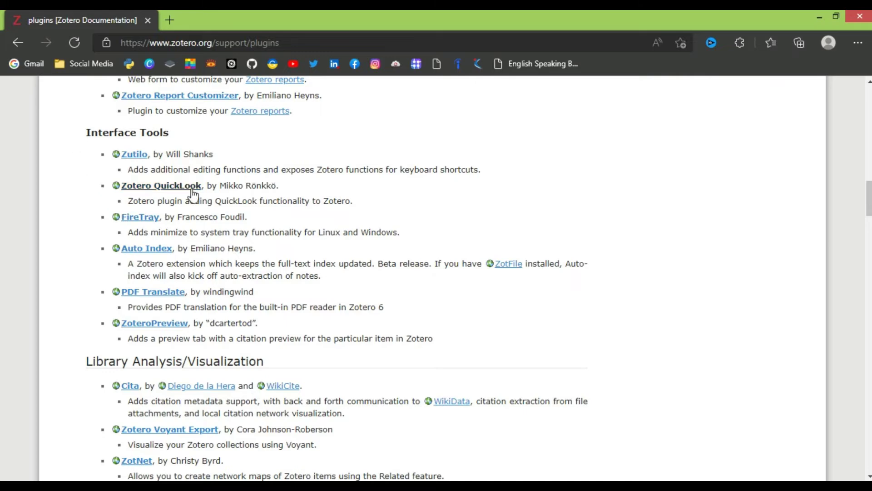
pyautogui.scroll(-2, 243, 198)
pyautogui.scroll(-10, 243, 199)
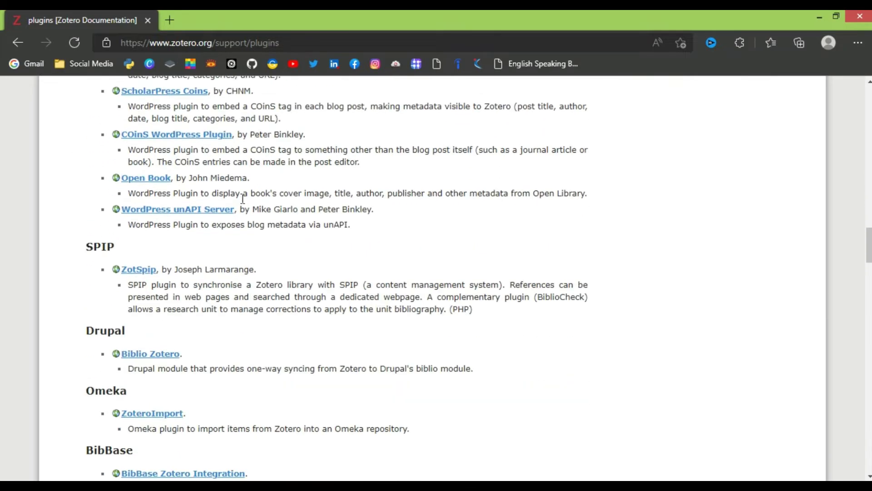
pyautogui.scroll(-4, 242, 199)
pyautogui.scroll(-4, 244, 201)
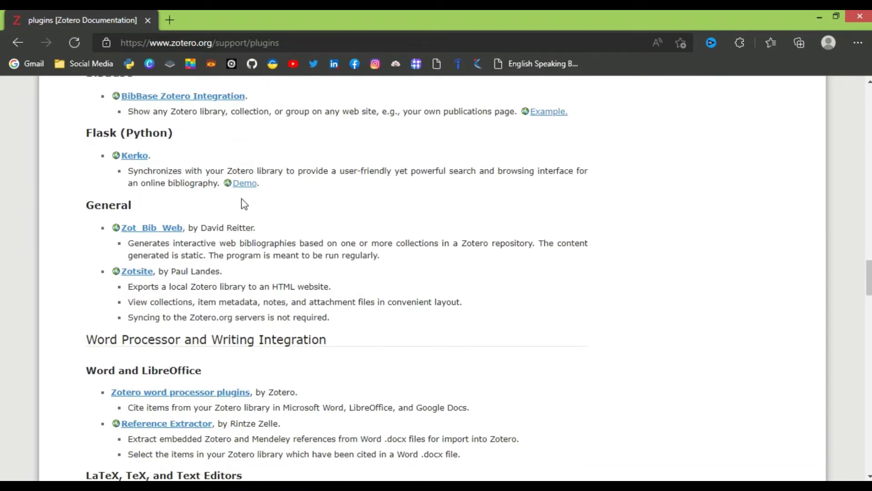
pyautogui.scroll(-8, 244, 204)
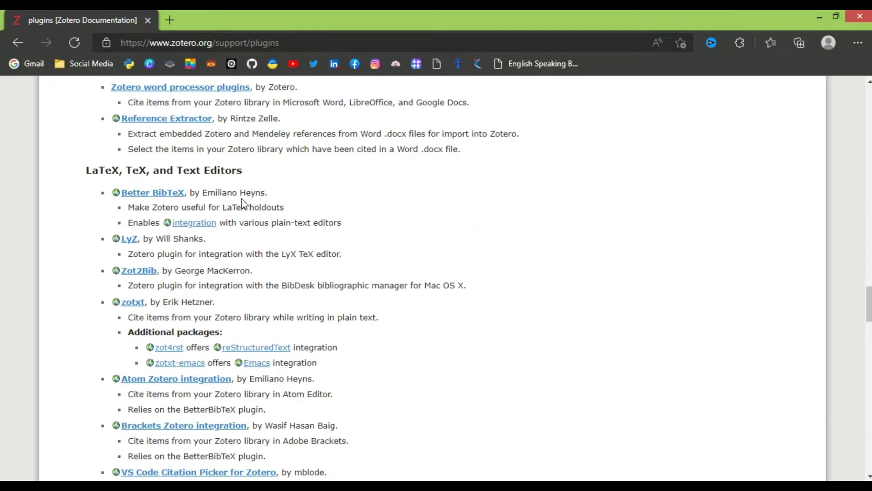
pyautogui.scroll(-10, 244, 203)
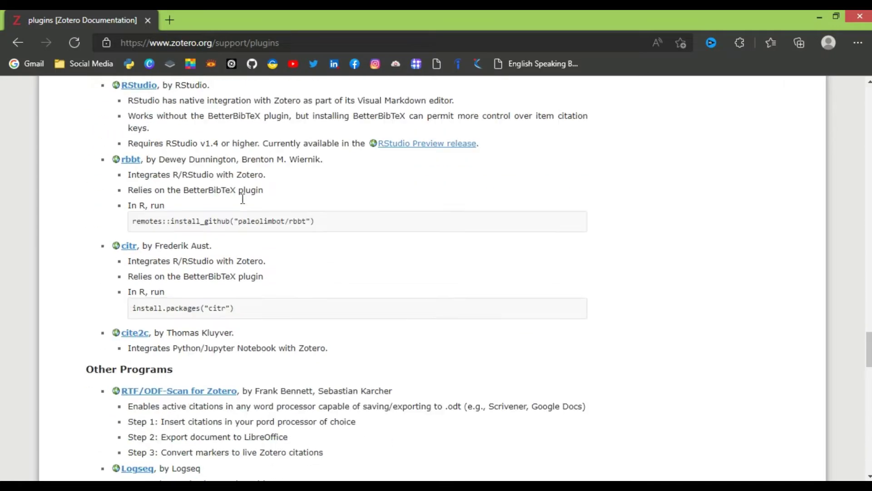
pyautogui.scroll(-12, 243, 198)
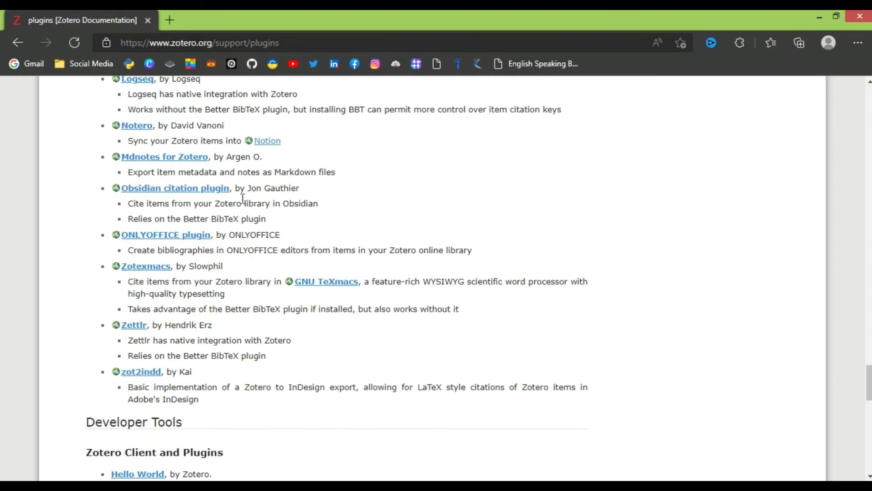
pyautogui.scroll(10, 243, 199)
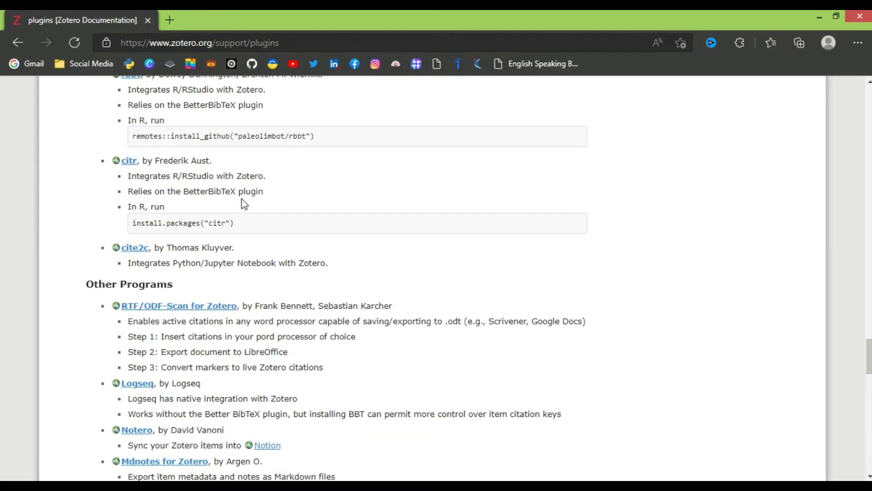
pyautogui.scroll(13, 244, 203)
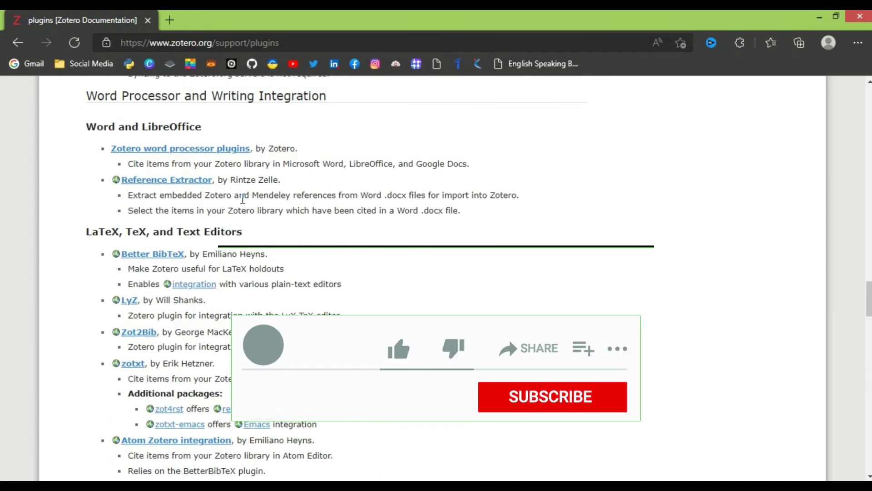
# Step: Find "pmid" on the plugins page and open the Zotero PMCID Fetcher project page
pyautogui.hotkey('ctrl', 'f')
pyautogui.write('pmid')
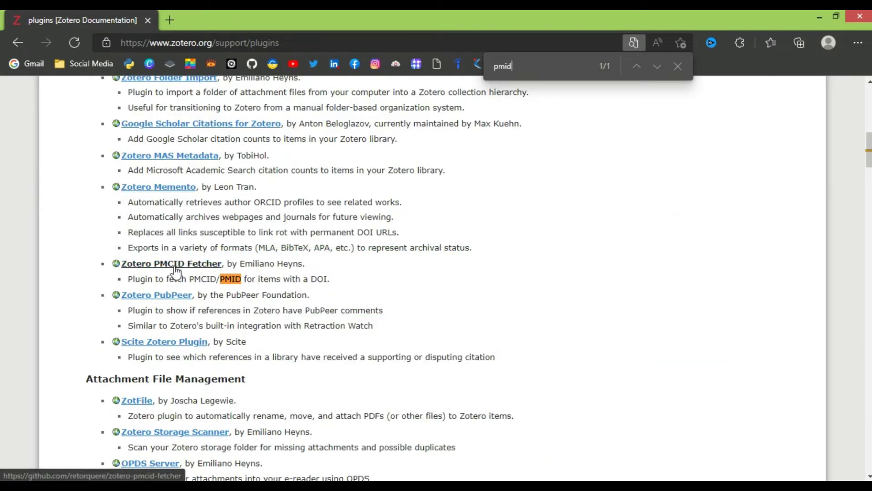
pyautogui.click(157, 265)
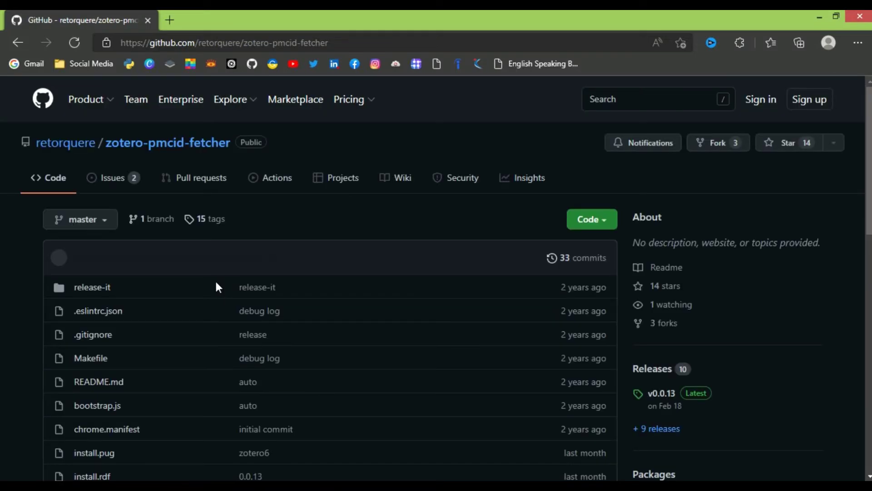
# Step: Download zotero-pmcid-fetcher-0.0.13.xpi from the project's latest release, linked in the README
pyautogui.scroll(-1, 355, 300)
pyautogui.scroll(-10, 354, 300)
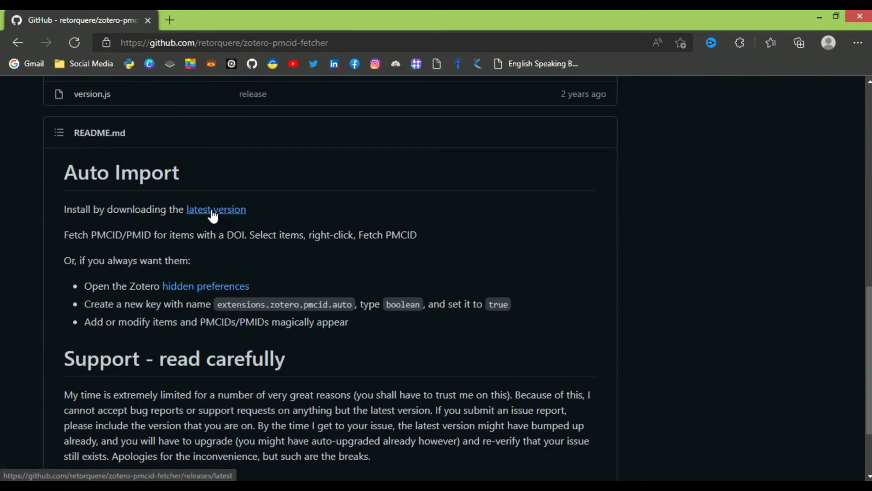
pyautogui.click(207, 215)
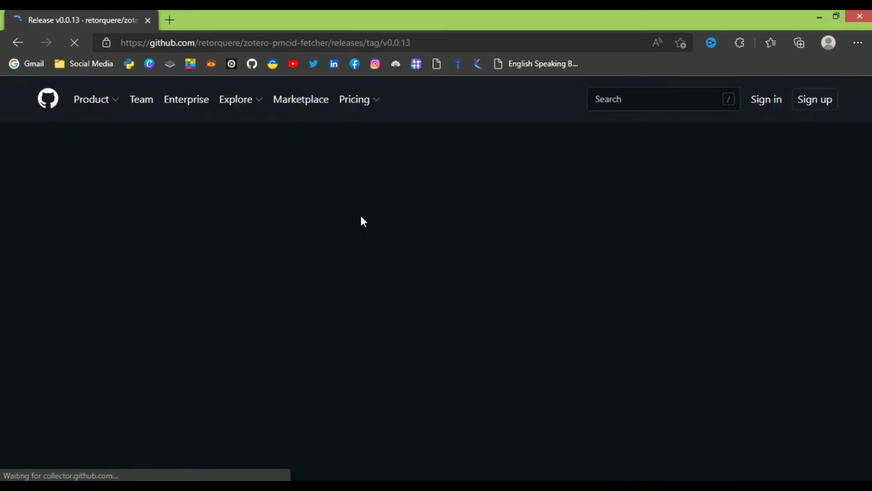
pyautogui.scroll(-3, 354, 217)
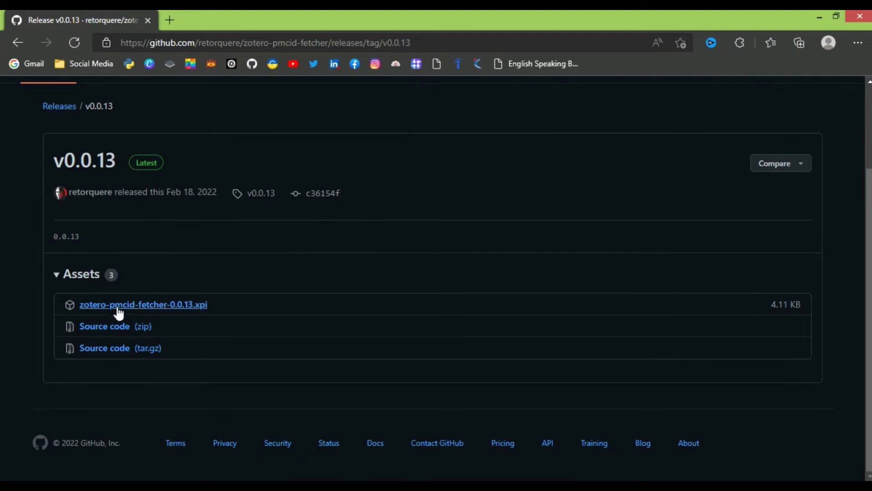
pyautogui.click(132, 305)
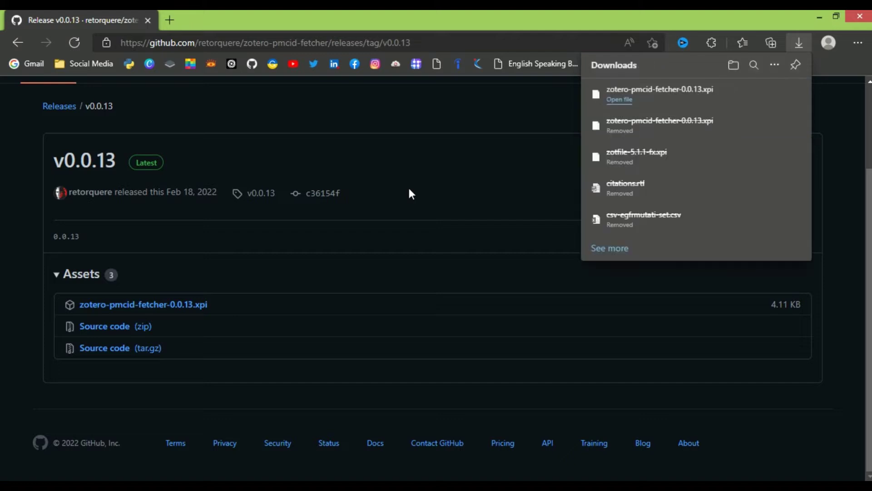
# Step: Show the downloaded zotero-pmcid-fetcher-0.0.13.xpi in its folder in File Explorer
pyautogui.moveTo(649, 102)
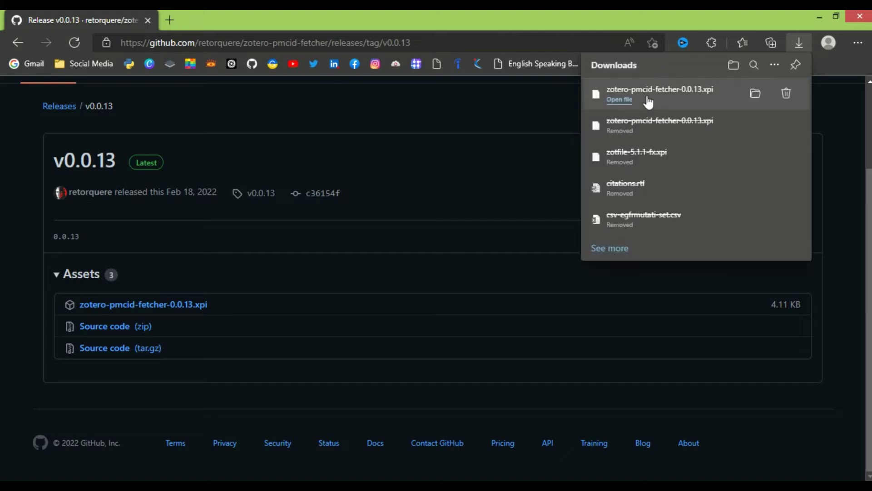
pyautogui.click(755, 94)
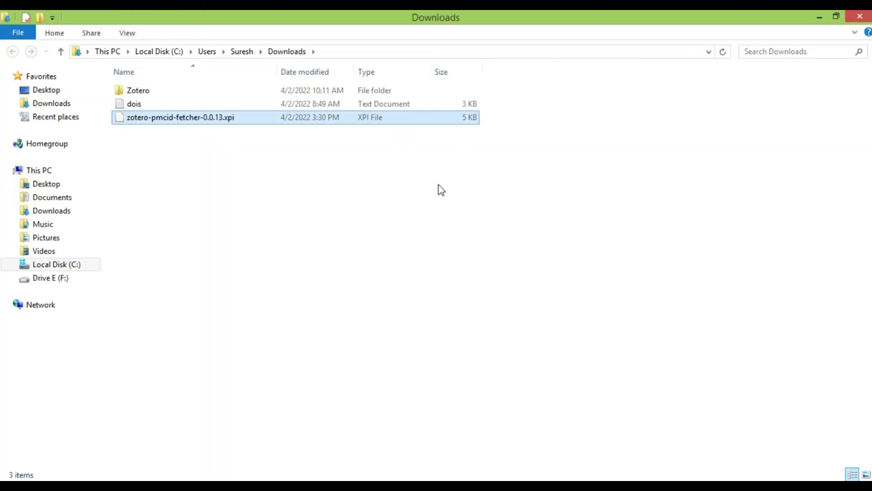
pyautogui.click(264, 188)
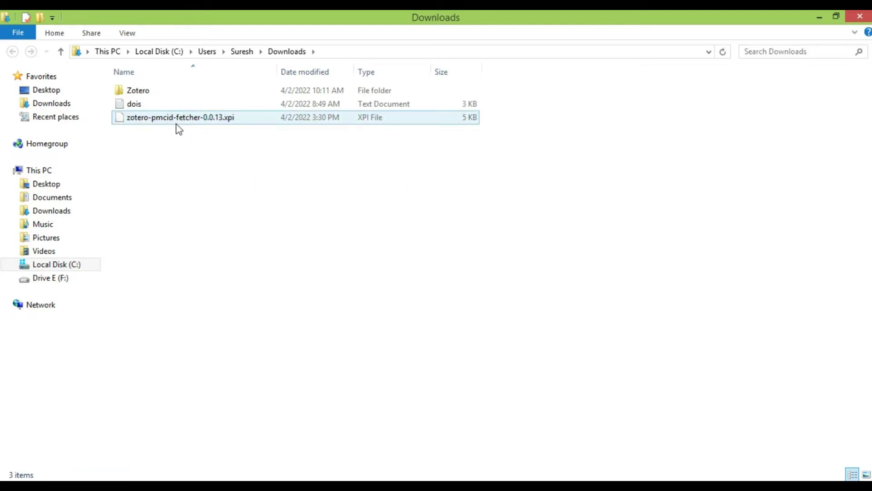
# Step: Switch to Zotero and open its Add-ons Manager
pyautogui.click(412, 479)
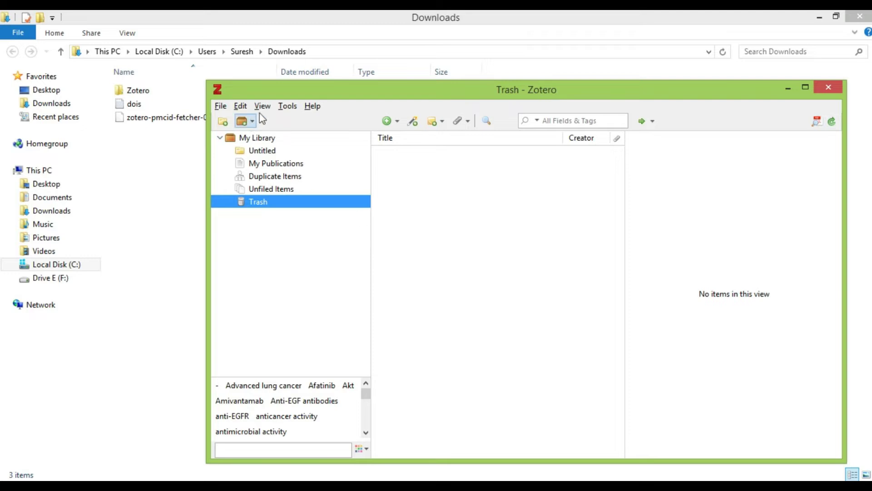
pyautogui.click(289, 106)
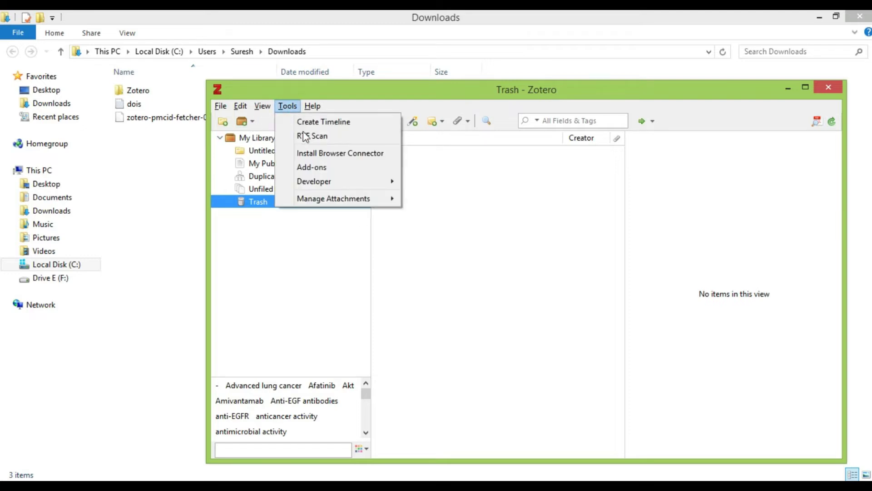
pyautogui.click(318, 168)
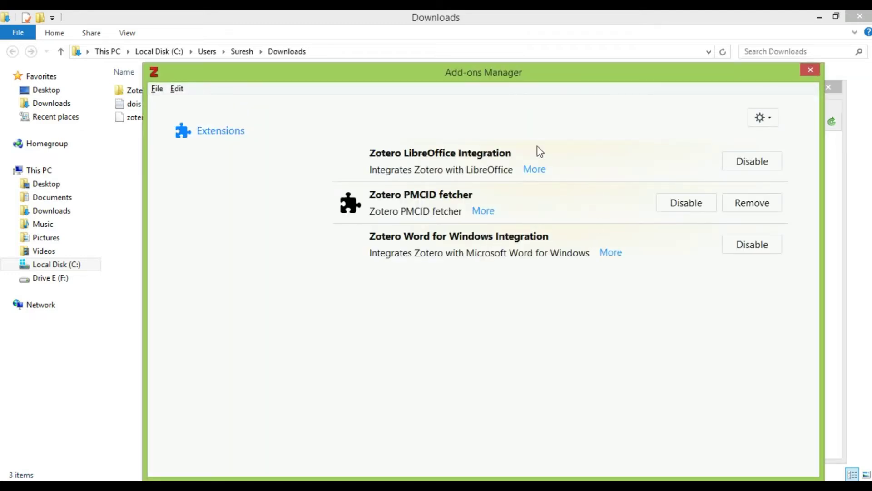
# Step: Remove the already installed Zotero PMCID fetcher extension, repositioning the Add-ons Manager window as needed
pyautogui.moveTo(350, 74); pyautogui.dragTo(444, 66)
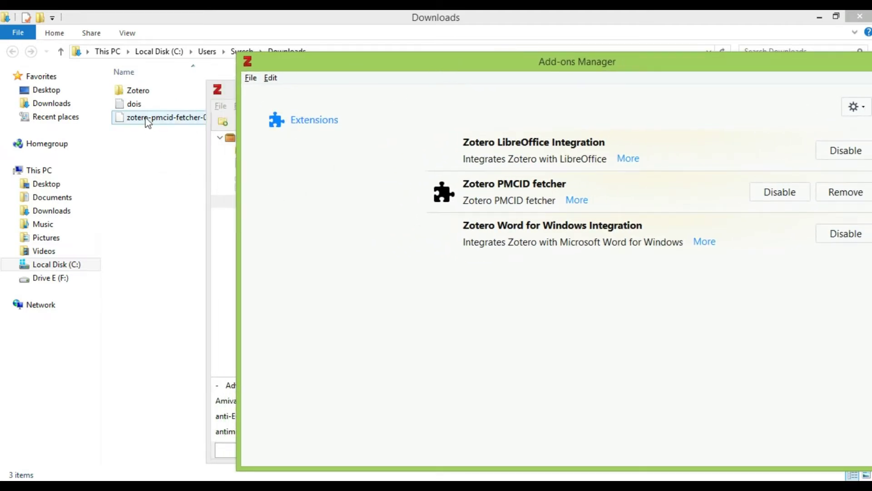
pyautogui.click(846, 194)
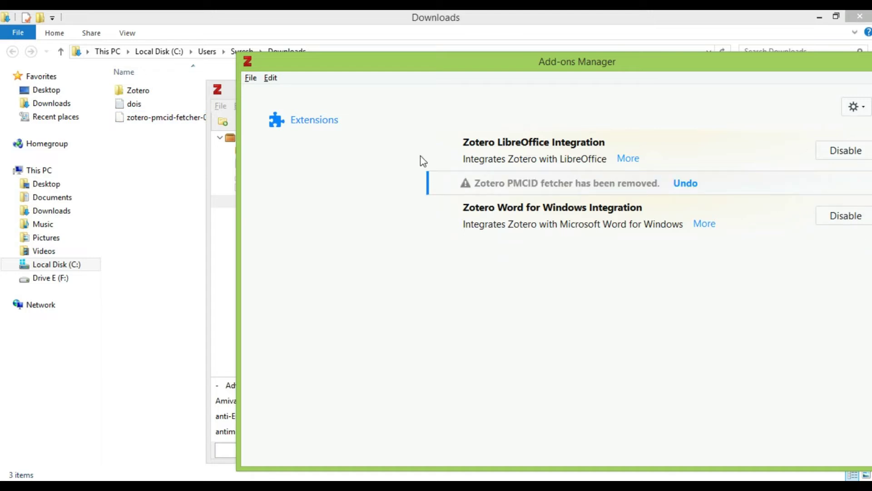
pyautogui.moveTo(670, 62); pyautogui.dragTo(550, 84)
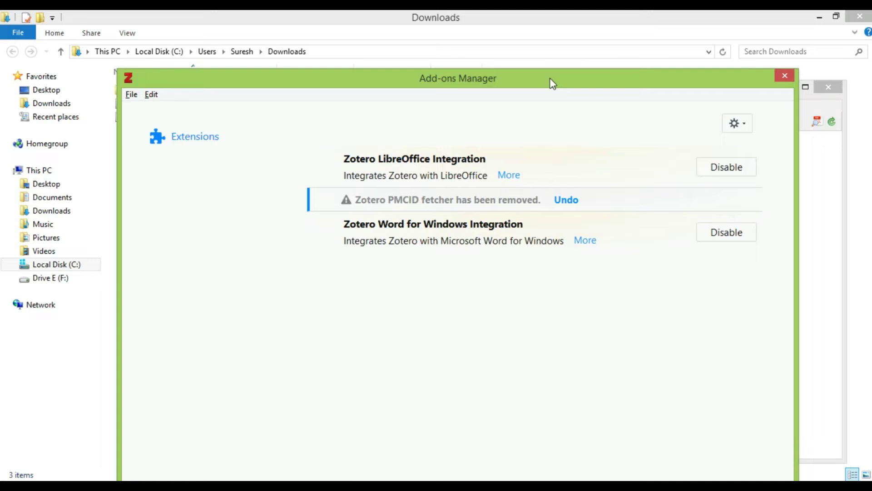
# Step: Reopen the Add-ons Manager and install the Zotero PMCID fetcher from zotero-pmcid-fetcher-0.0.13.xpi in the Downloads folder, then close the manager
pyautogui.click(785, 76)
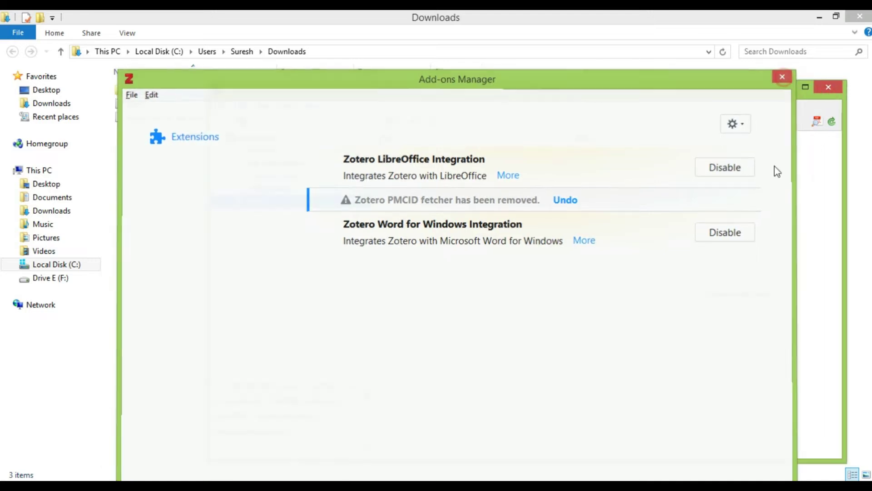
pyautogui.click(288, 106)
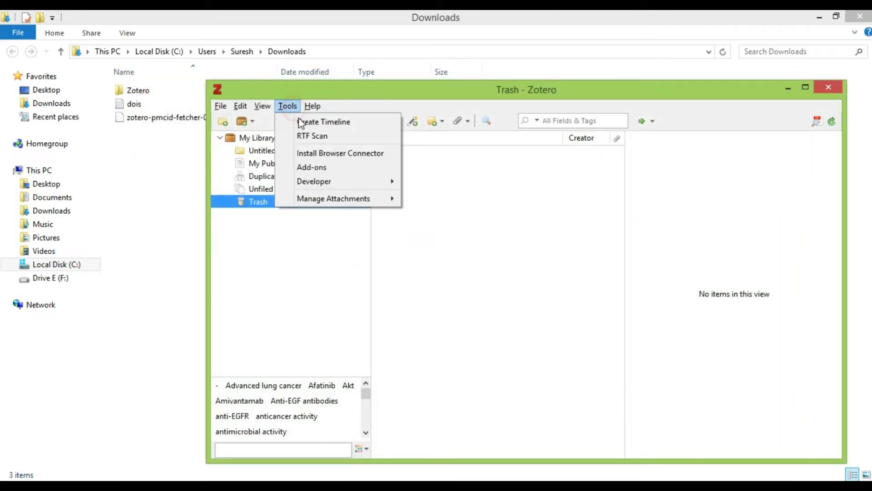
pyautogui.click(345, 167)
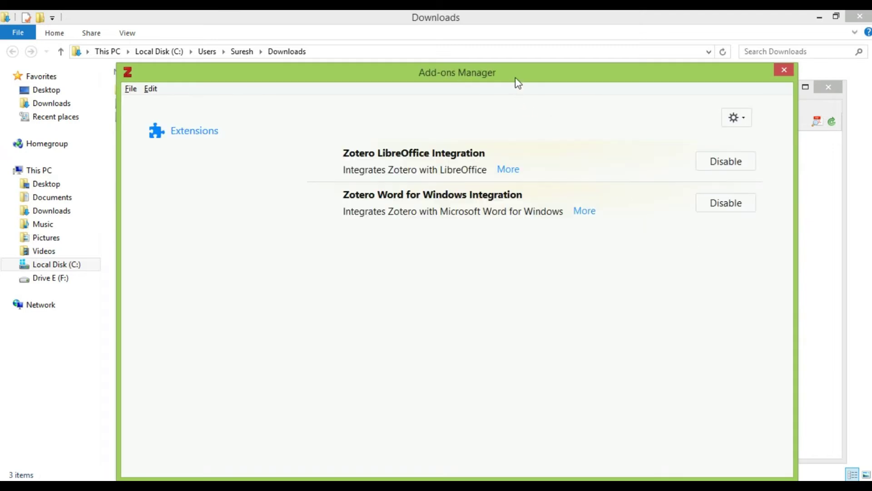
pyautogui.moveTo(516, 78); pyautogui.dragTo(671, 92)
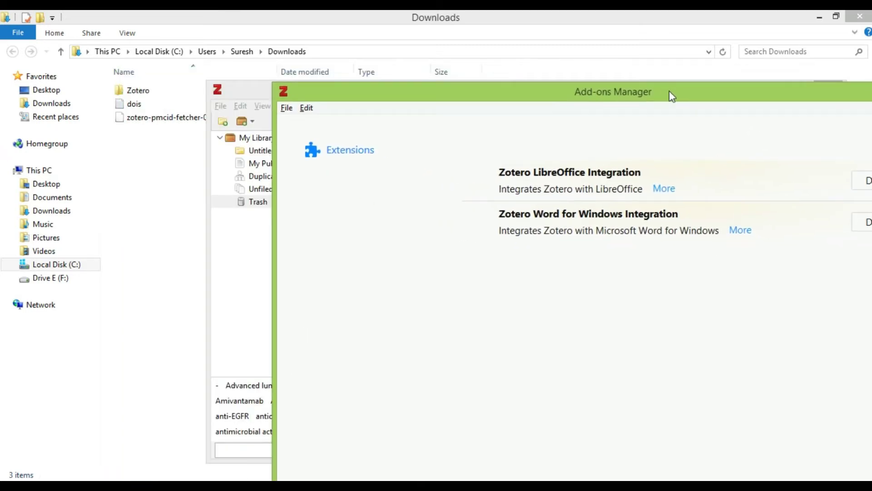
pyautogui.moveTo(148, 119); pyautogui.dragTo(436, 188)
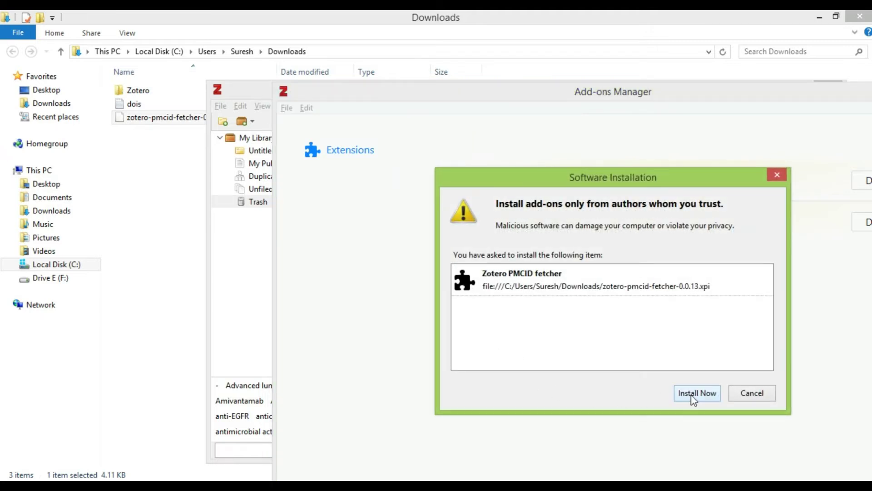
pyautogui.click(694, 393)
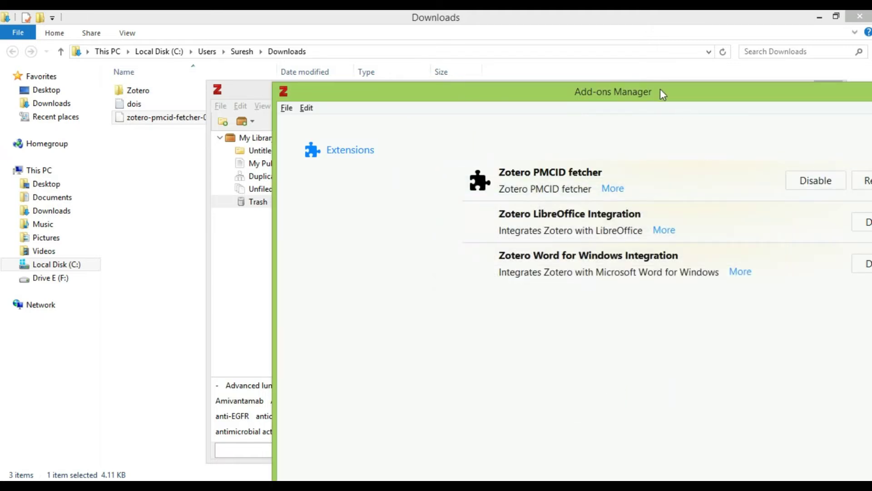
pyautogui.moveTo(660, 88); pyautogui.dragTo(481, 66)
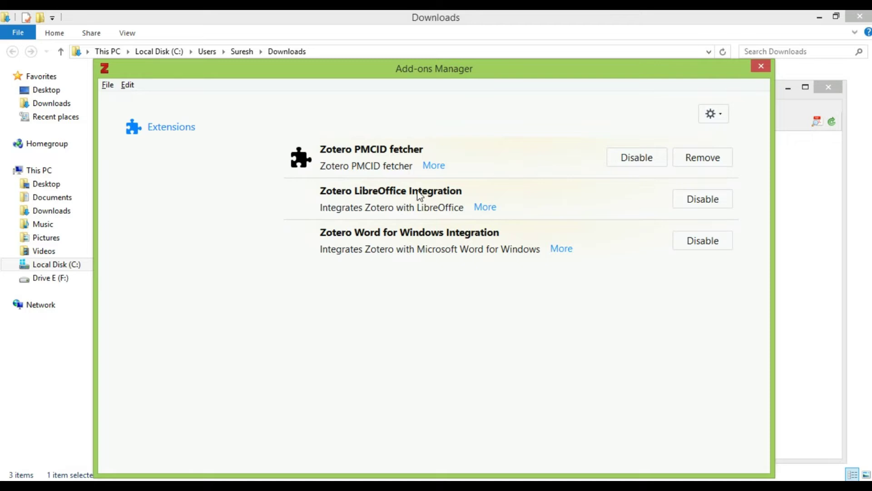
pyautogui.click(760, 68)
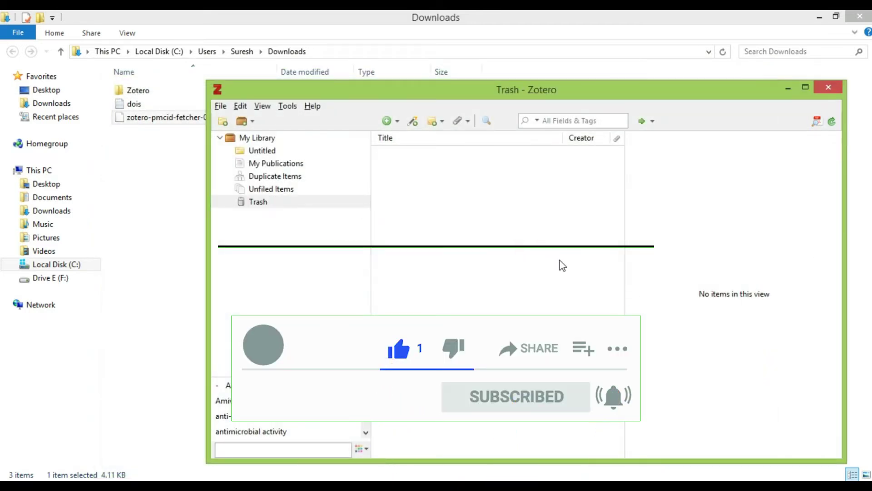
# Step: Add all PDFs from the Zotero folder in Downloads to the Untitled collection and close the finished metadata retrieval
pyautogui.click(154, 164)
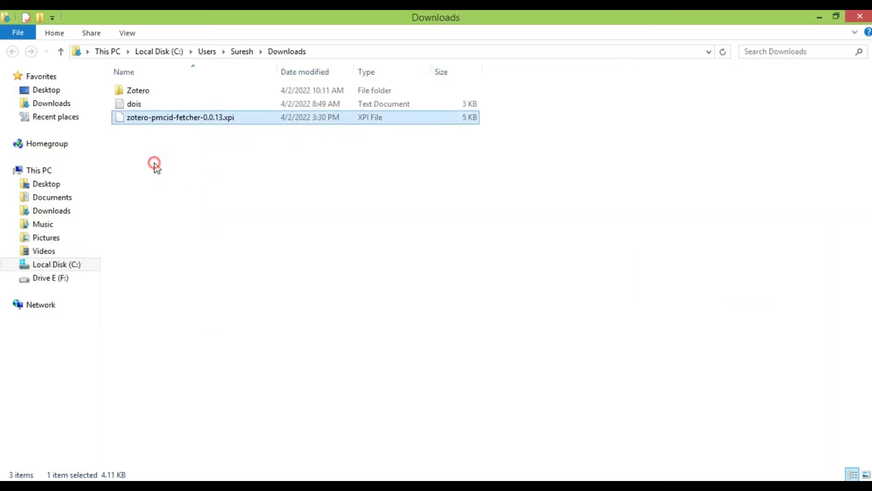
pyautogui.doubleClick(138, 91)
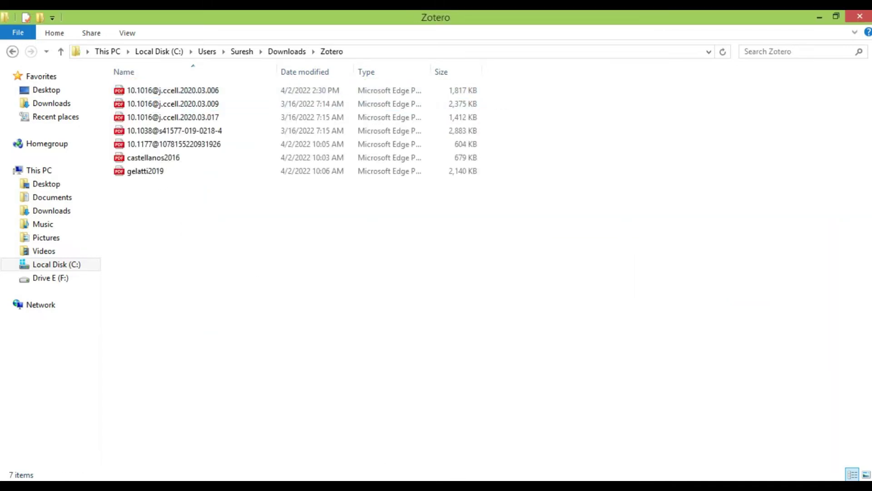
pyautogui.hotkey('alt', 'Tab')
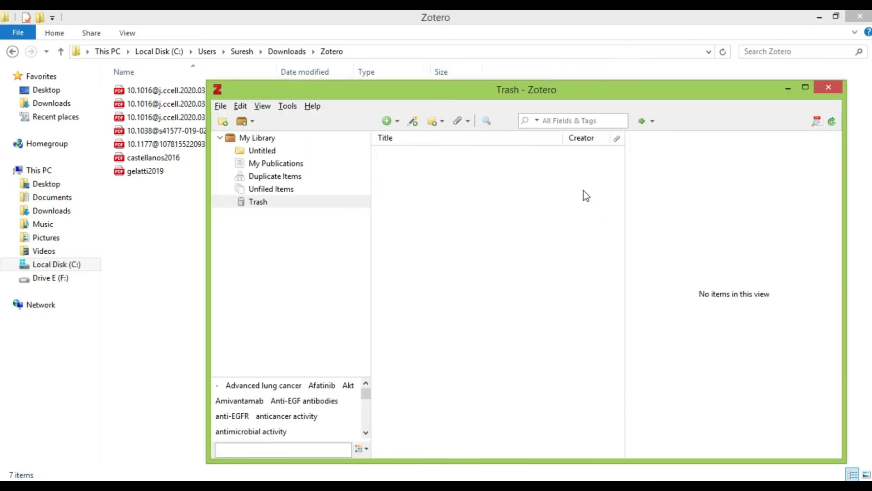
pyautogui.click(162, 185)
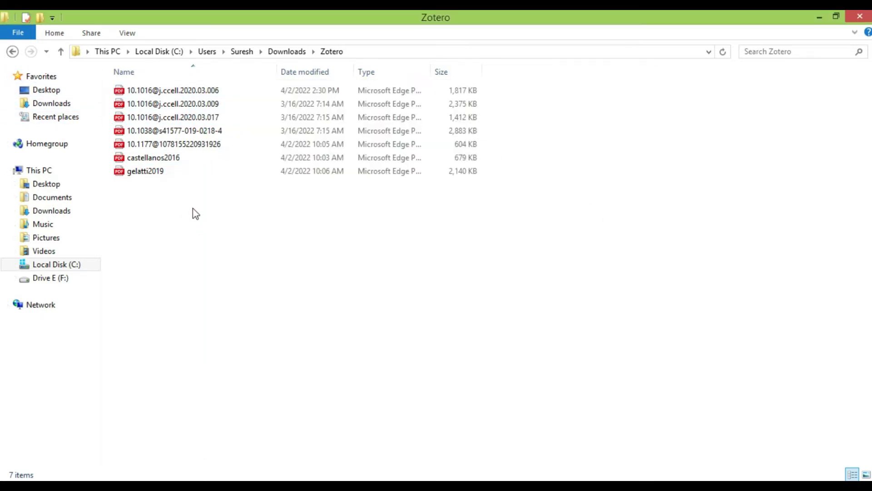
pyautogui.hotkey('ctrl', 'a')
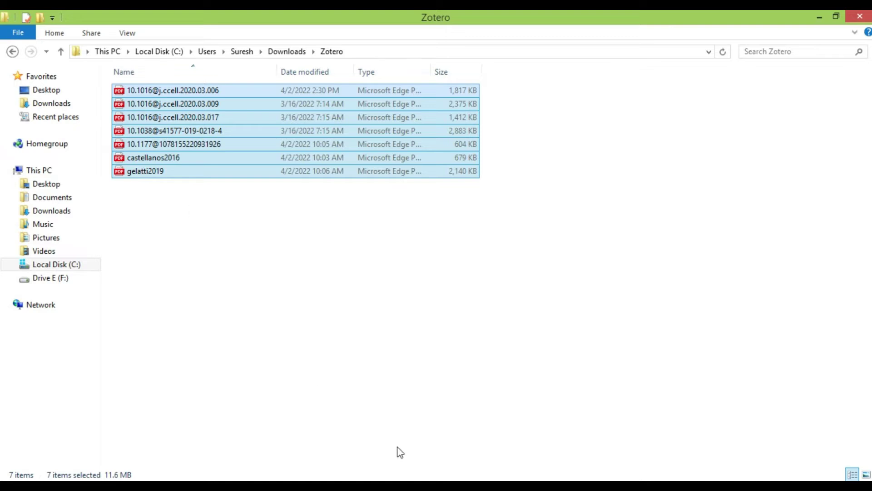
pyautogui.hotkey('alt', 'Tab')
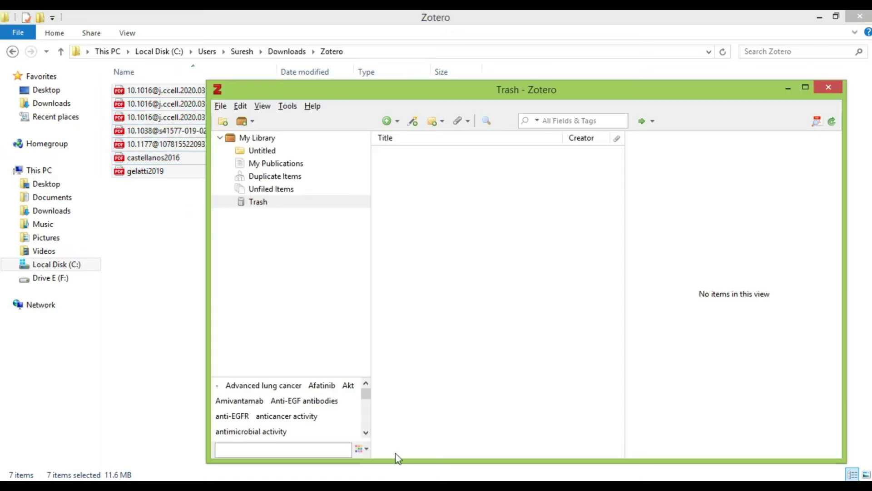
pyautogui.click(284, 151)
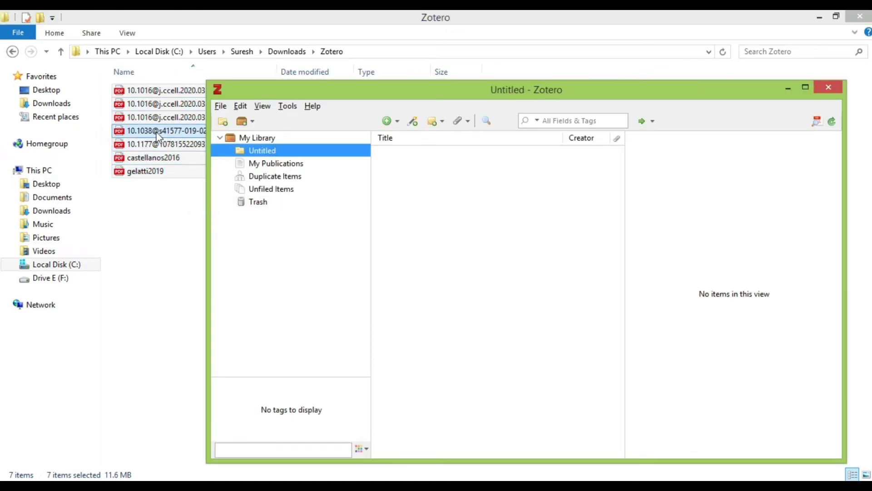
pyautogui.moveTo(161, 137); pyautogui.dragTo(435, 218)
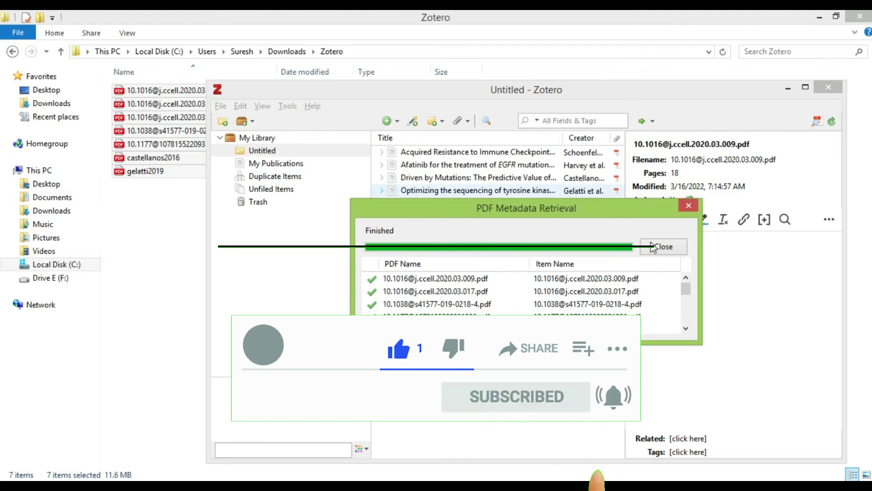
pyautogui.click(664, 247)
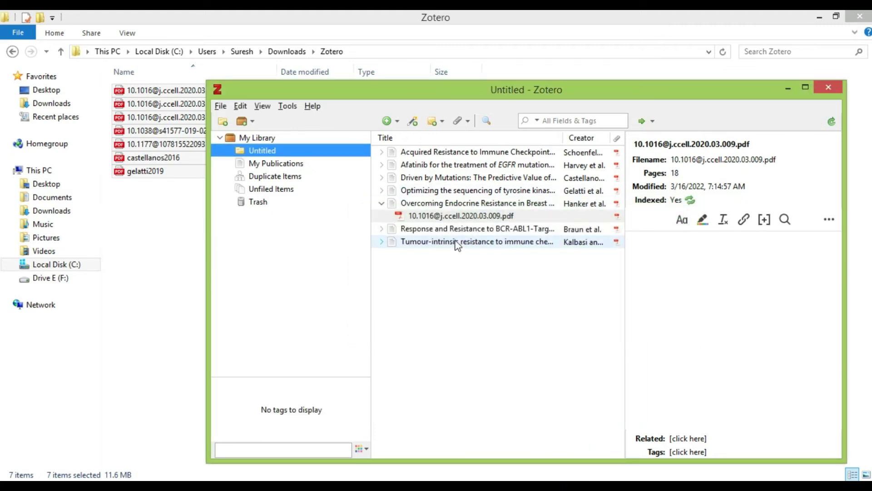
# Step: Collapse the expanded item and fetch the PMCID keys for all items in the Untitled collection
pyautogui.click(473, 306)
pyautogui.click(380, 204)
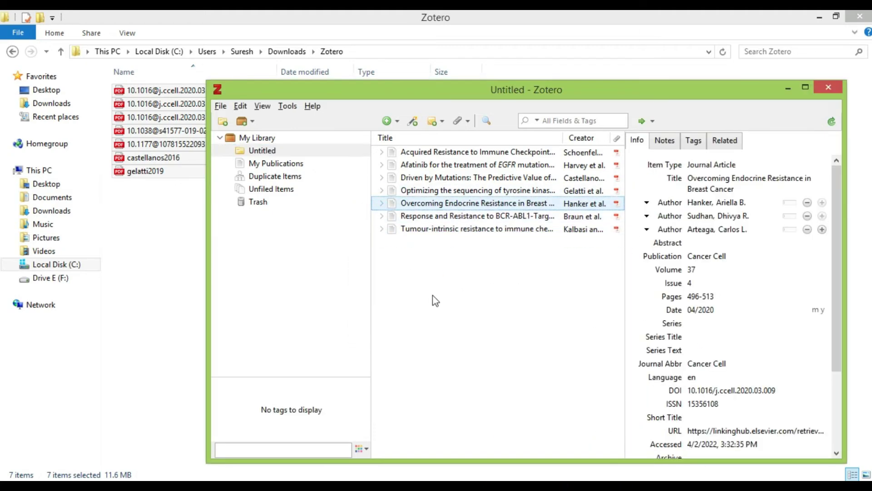
pyautogui.hotkey('ctrl', 'a')
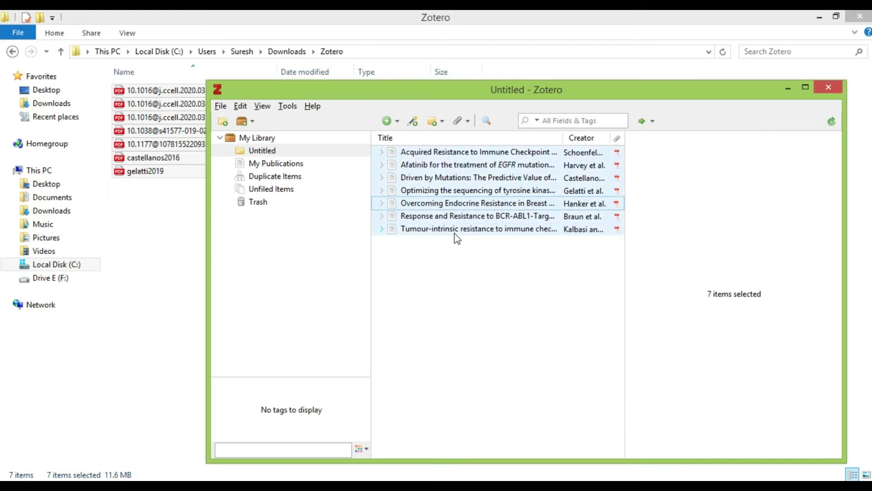
pyautogui.rightClick(472, 191)
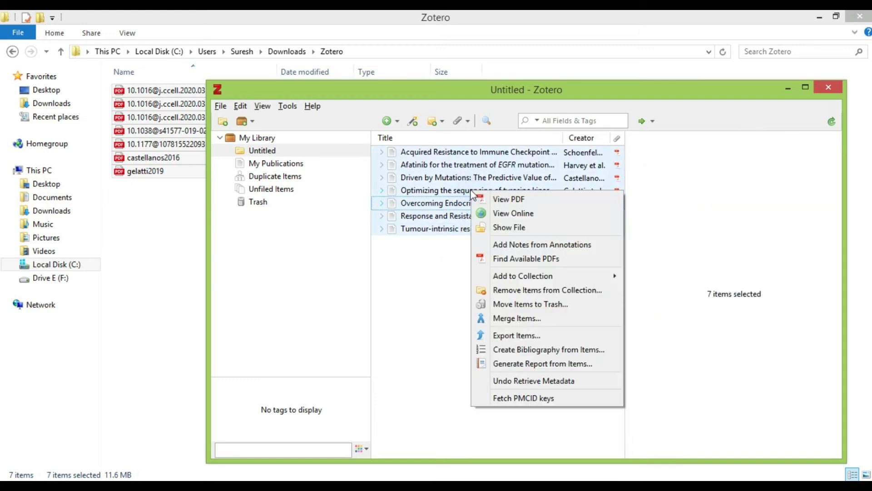
pyautogui.click(549, 399)
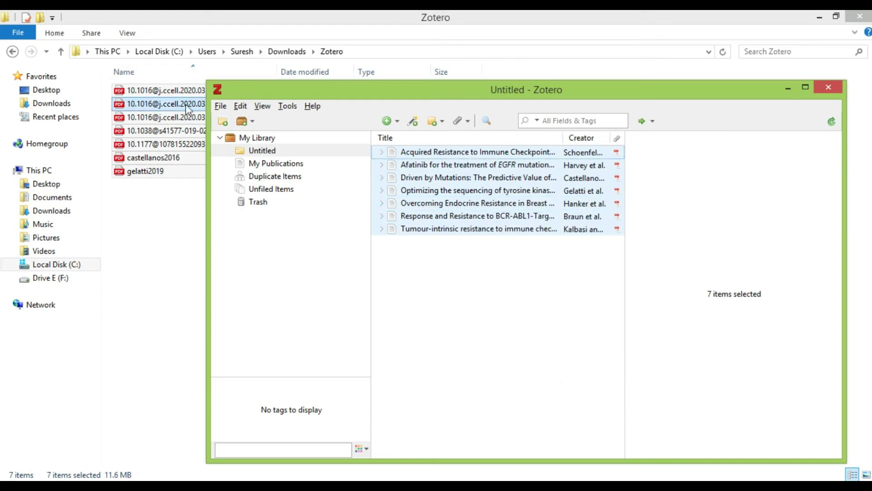
# Step: Export the library in CSV format with Unicode (UTF-8) encoding to the Downloads folder as My Library
pyautogui.click(220, 105)
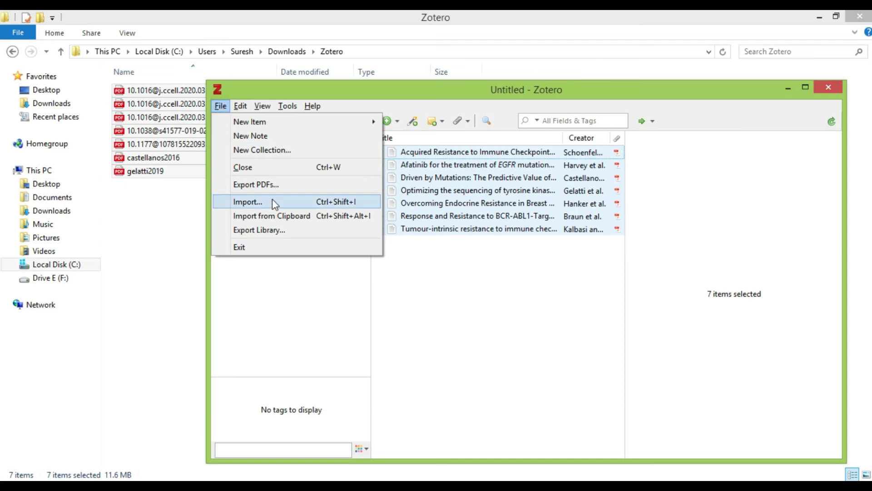
pyautogui.click(271, 231)
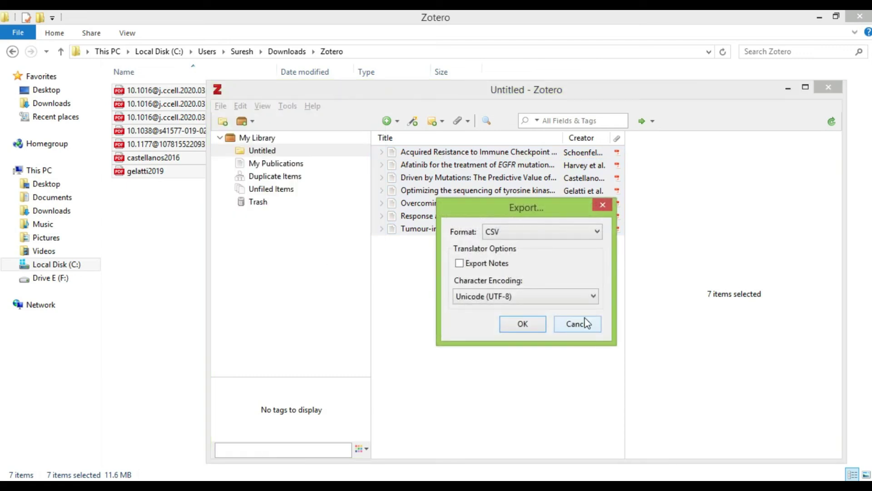
pyautogui.click(527, 323)
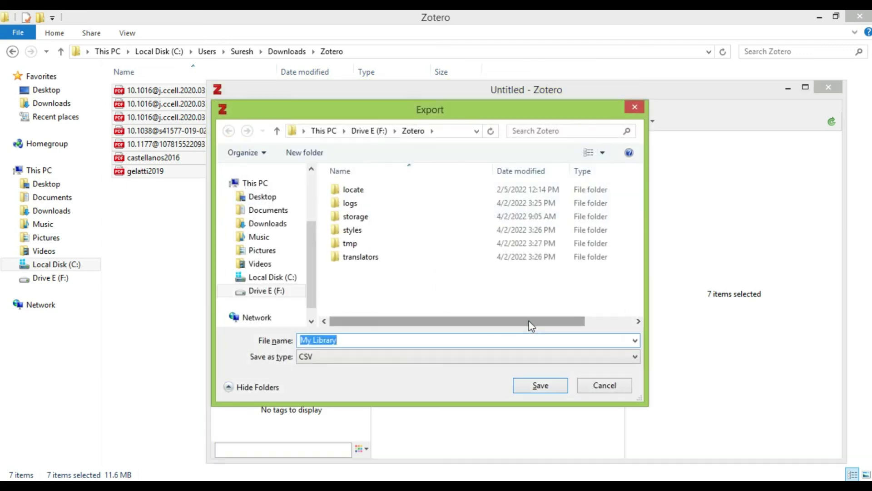
pyautogui.click(272, 224)
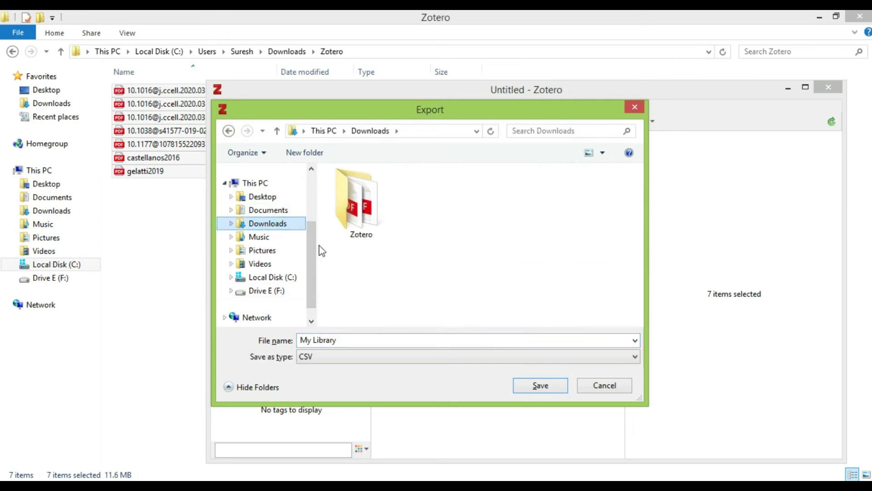
pyautogui.click(382, 340)
pyautogui.click(381, 339)
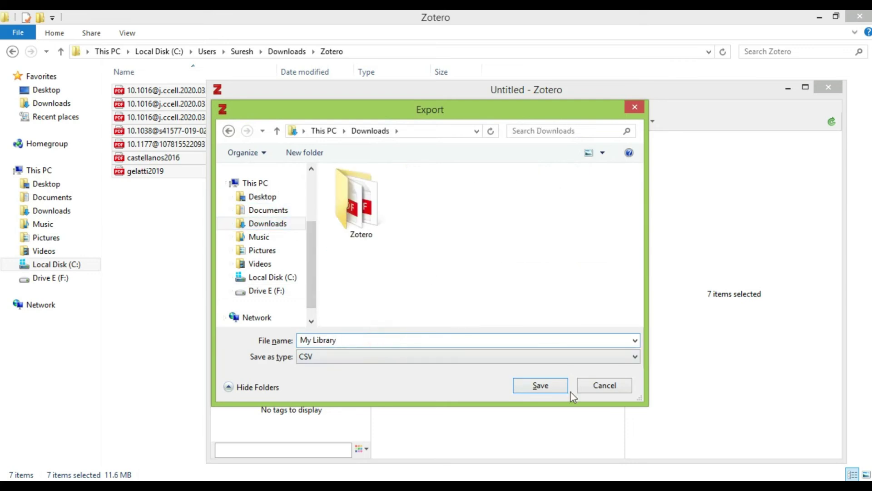
pyautogui.click(553, 391)
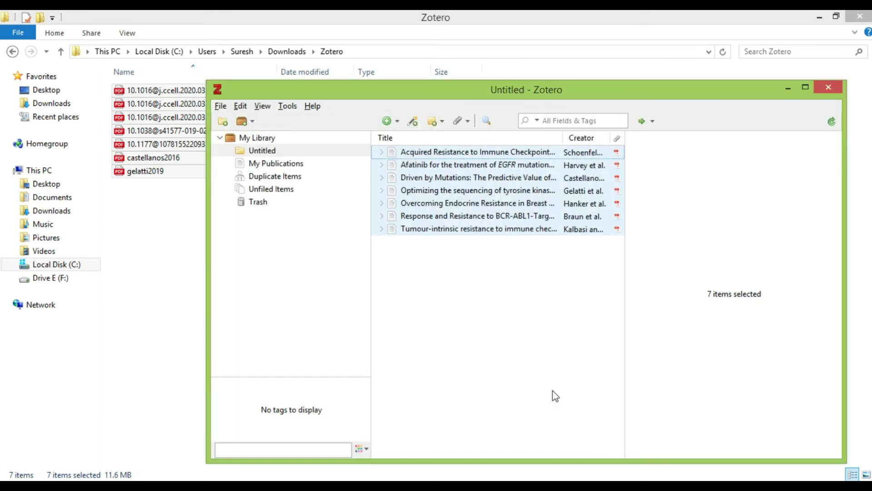
# Step: Open the exported My Library CSV file from the Downloads folder in Excel
pyautogui.click(150, 279)
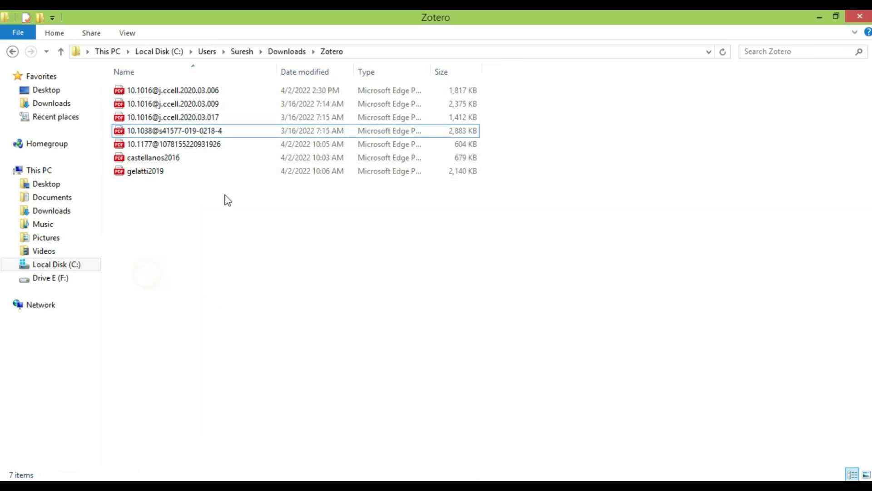
pyautogui.click(63, 104)
pyautogui.click(155, 132)
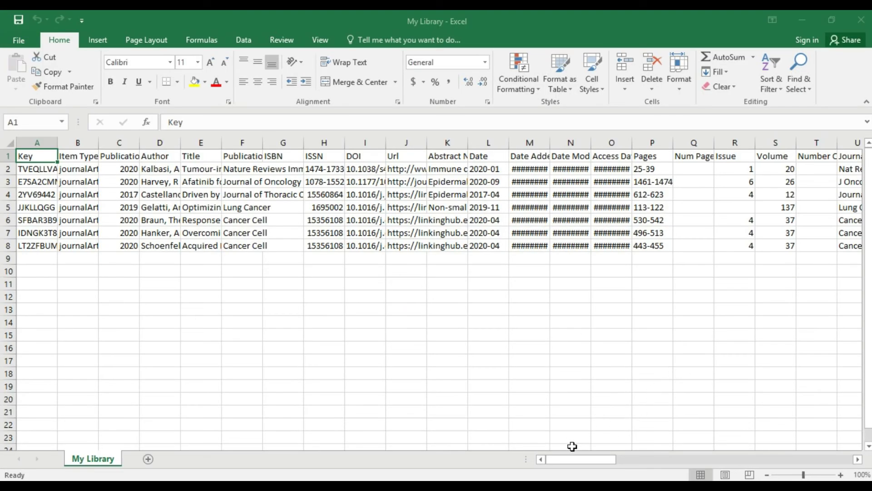
# Step: Locate the Extra column (AJ) and widen it to fit its full PMCID and PMID entries
pyautogui.moveTo(573, 459); pyautogui.dragTo(657, 454)
pyautogui.click(449, 159)
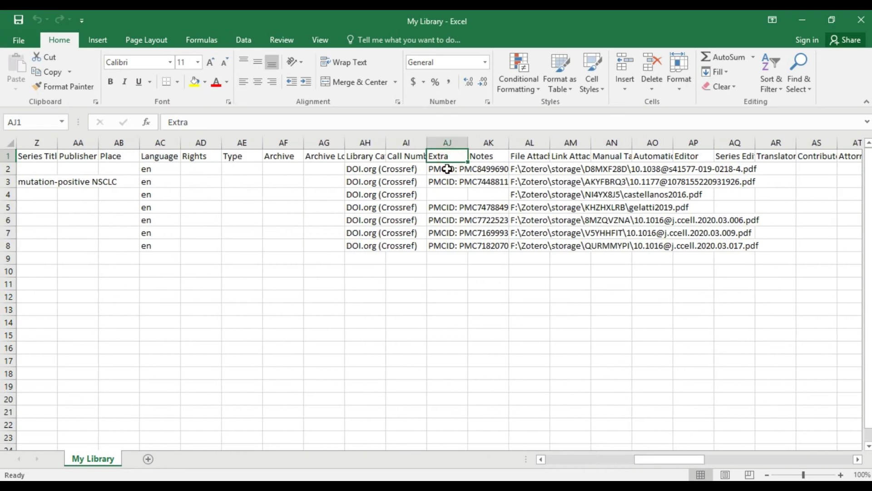
pyautogui.click(449, 182)
pyautogui.click(452, 219)
pyautogui.click(456, 232)
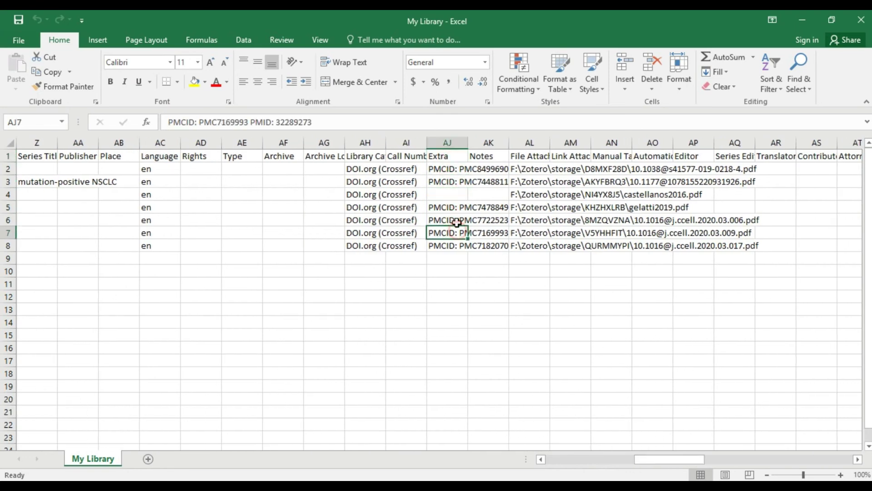
pyautogui.moveTo(468, 145); pyautogui.dragTo(616, 150)
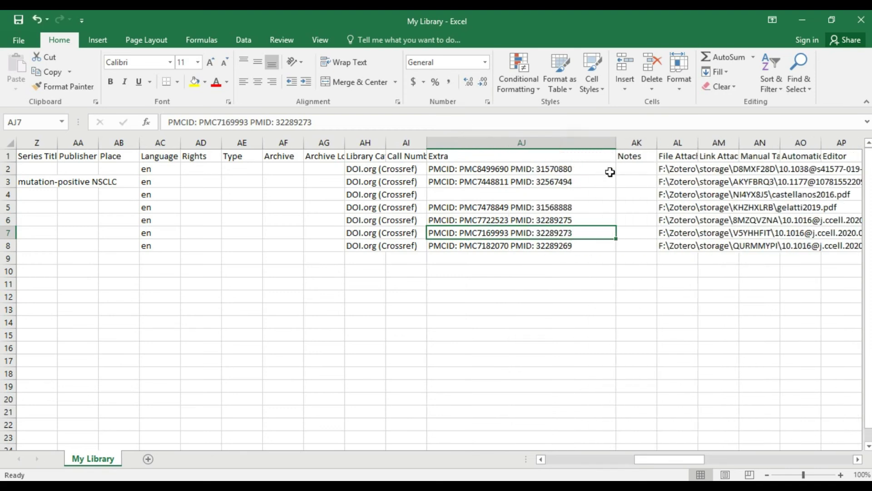
# Step: Review the PMCID and PMID entries listed under the Extra heading
pyautogui.moveTo(493, 169); pyautogui.dragTo(512, 248)
pyautogui.click(521, 274)
pyautogui.click(475, 153)
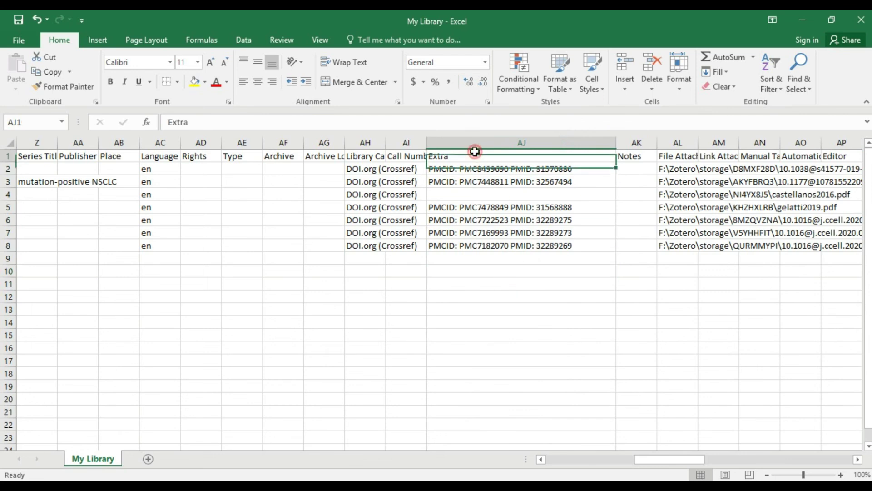
pyautogui.click(486, 207)
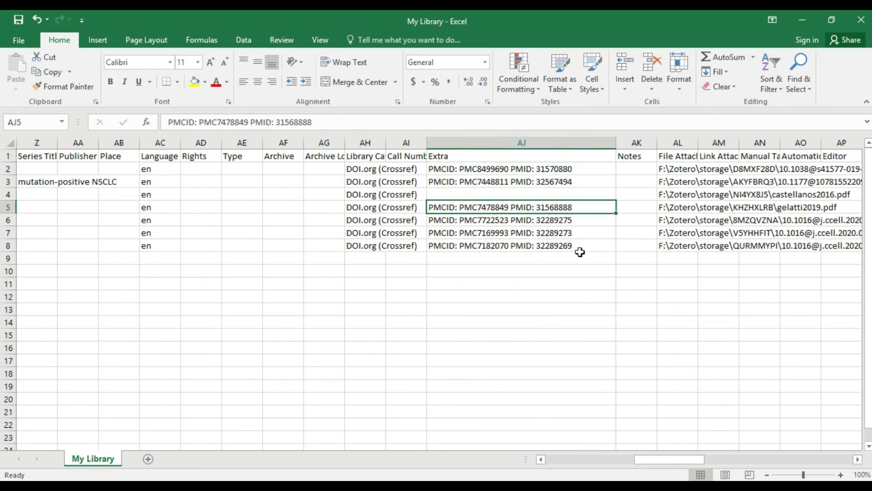